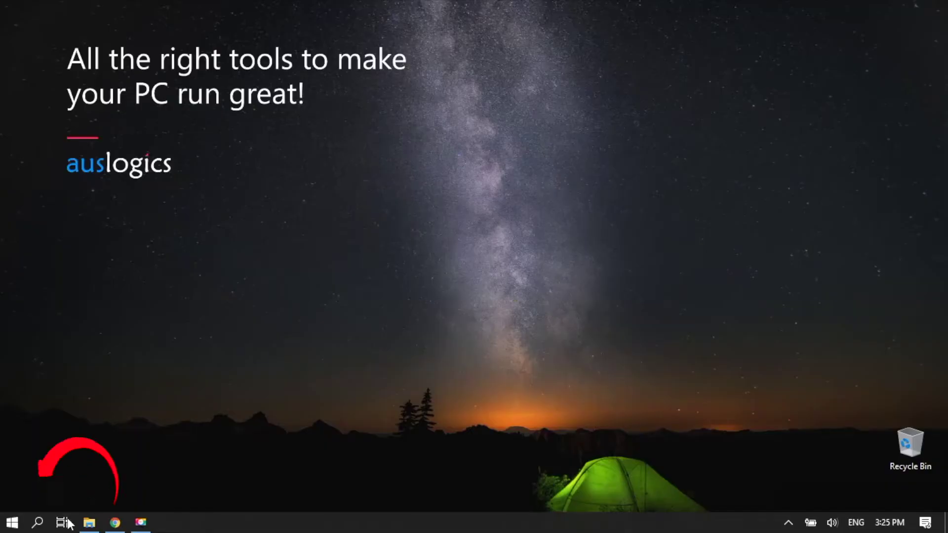
Search Windows for 'camera' and launch the Camera app.
{"action": "left_click", "coordinate": [38, 523]}
{"action": "type", "text": "camera"}
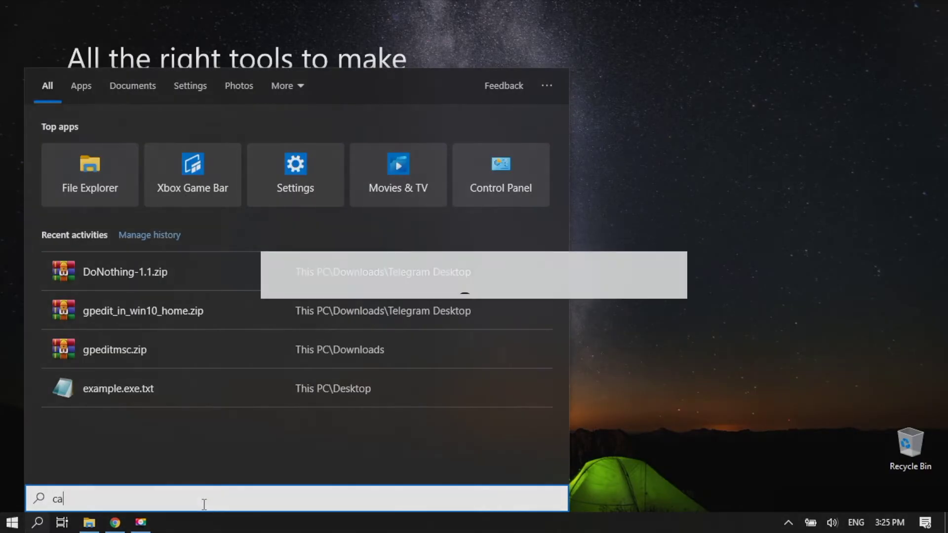
{"action": "key", "text": "Return"}
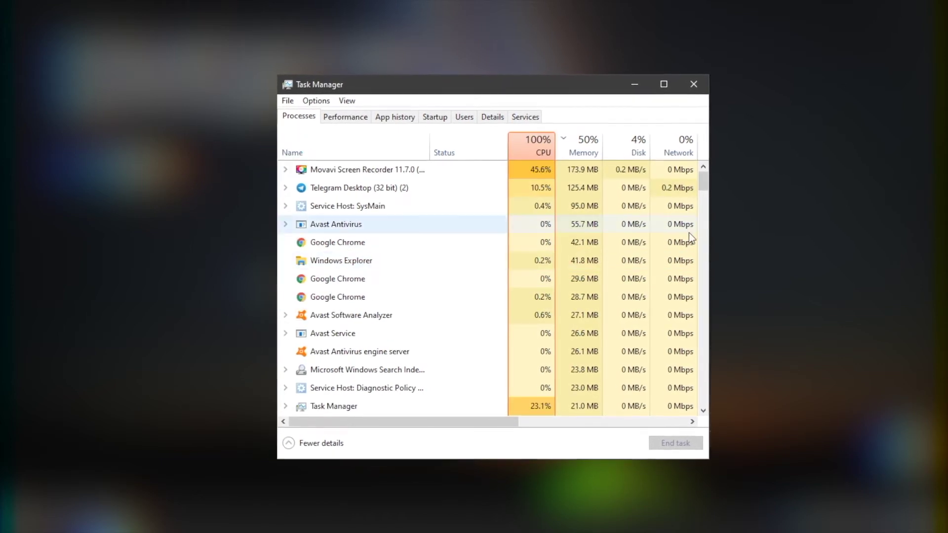
Select the Telegram Desktop process in Task Manager's process list.
{"action": "left_click", "coordinate": [440, 324]}
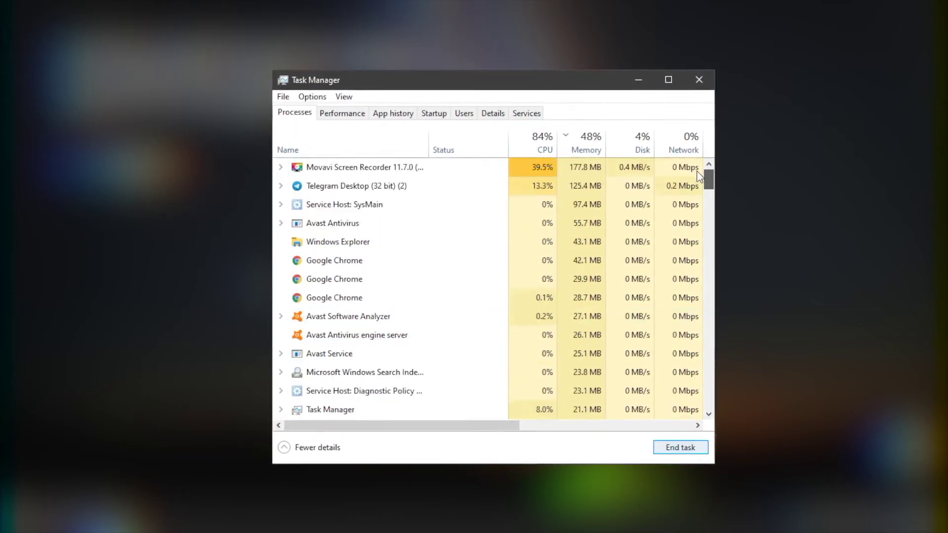
{"action": "left_click", "coordinate": [370, 184]}
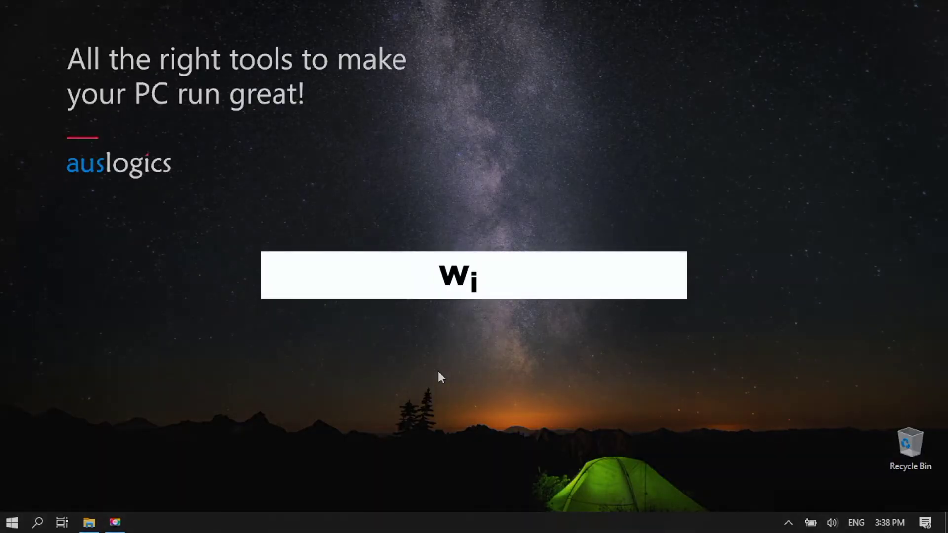
Disable the HP Truevision HD webcam in Device Manager and confirm.
{"action": "key", "text": "super+x"}
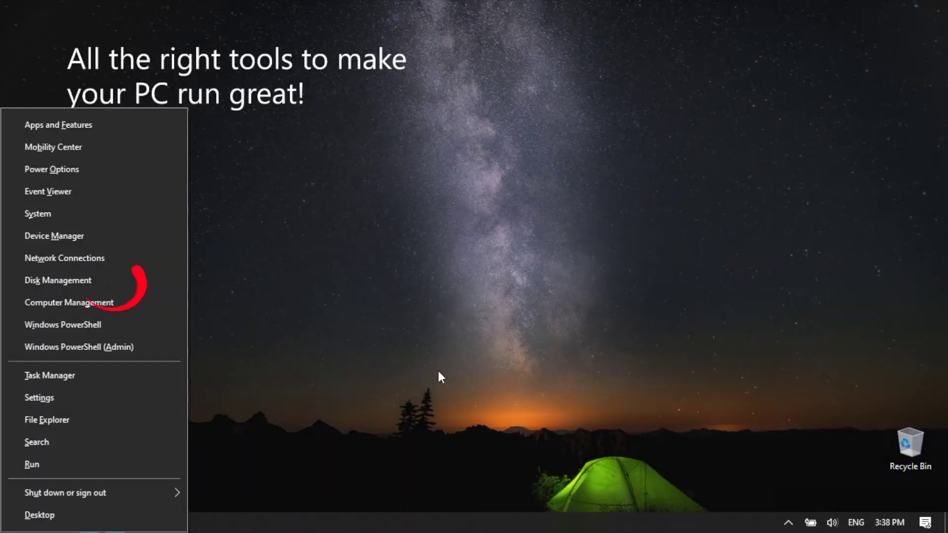
{"action": "left_click", "coordinate": [76, 240]}
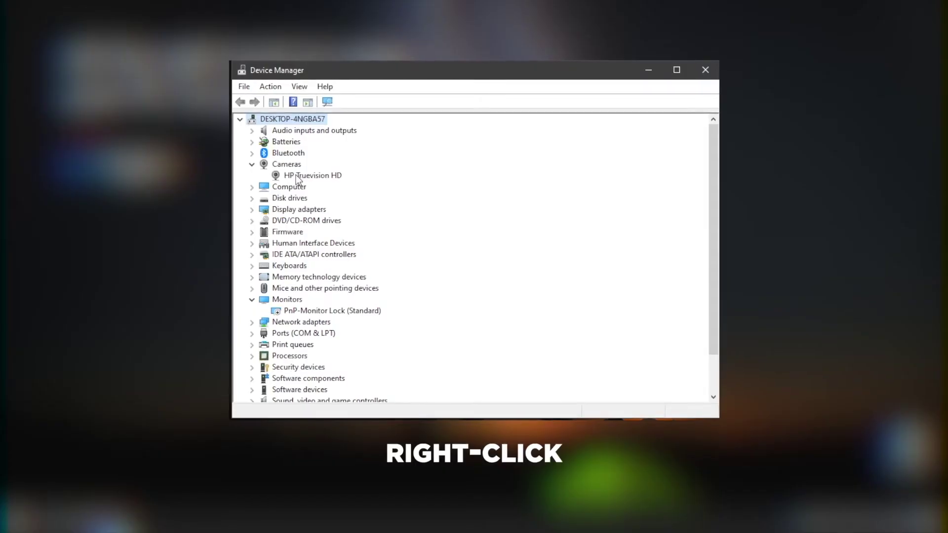
{"action": "right_click", "coordinate": [293, 176]}
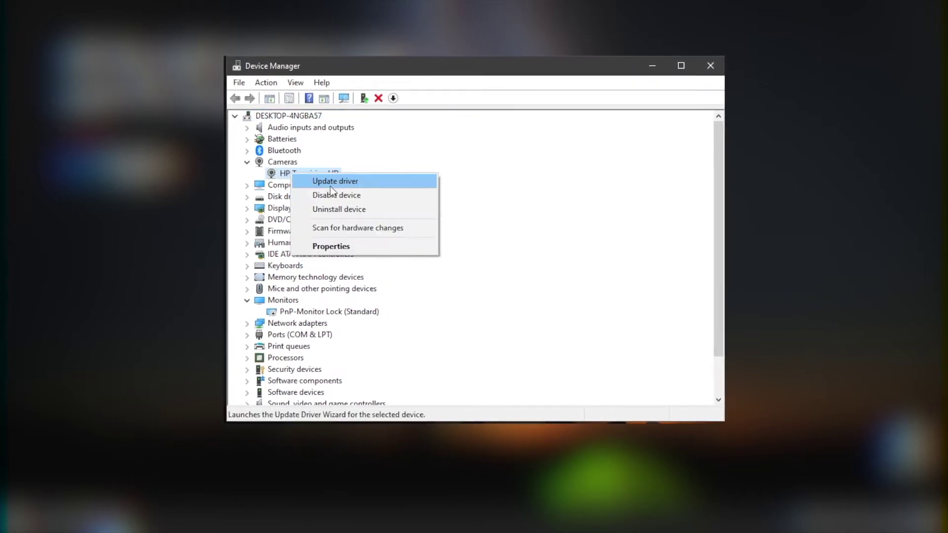
{"action": "left_click", "coordinate": [335, 195]}
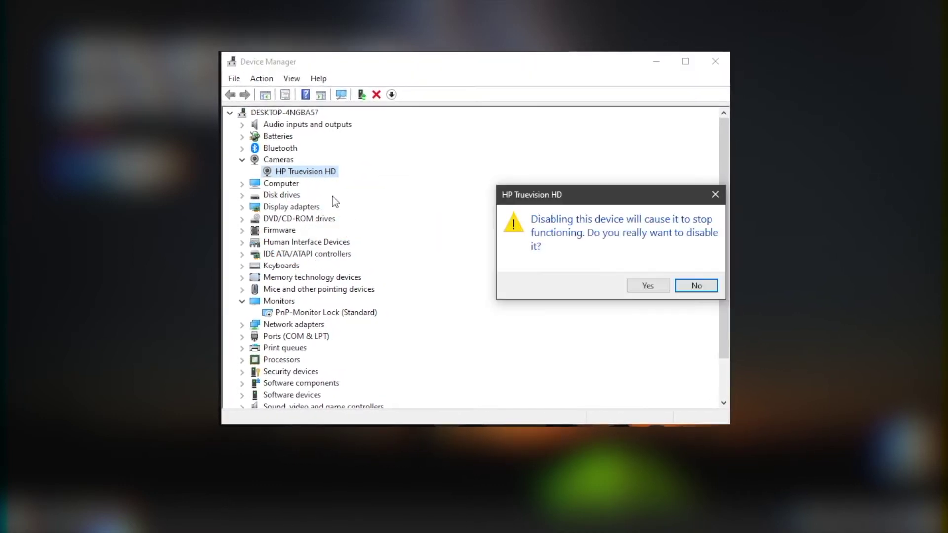
{"action": "left_click", "coordinate": [650, 284]}
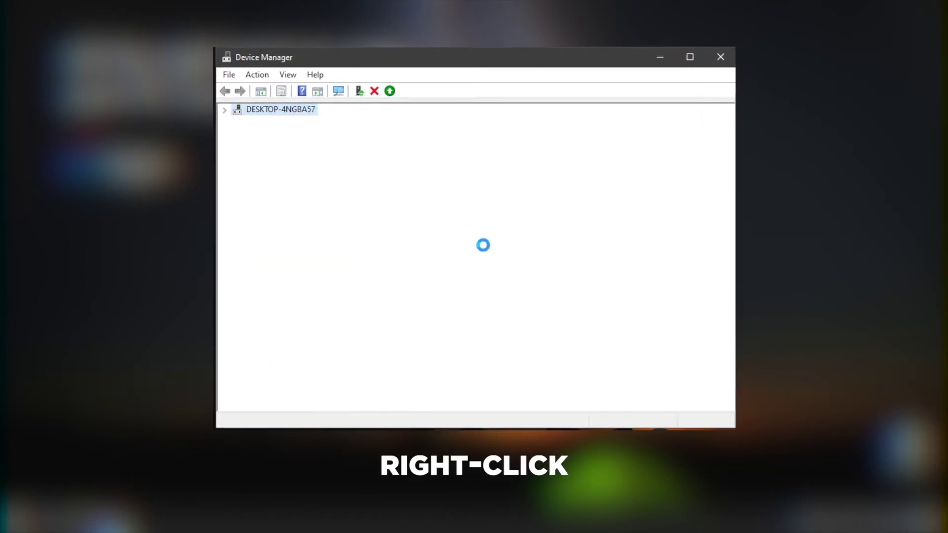
Re-enable the HP Truevision HD webcam and close Device Manager.
{"action": "right_click", "coordinate": [284, 169]}
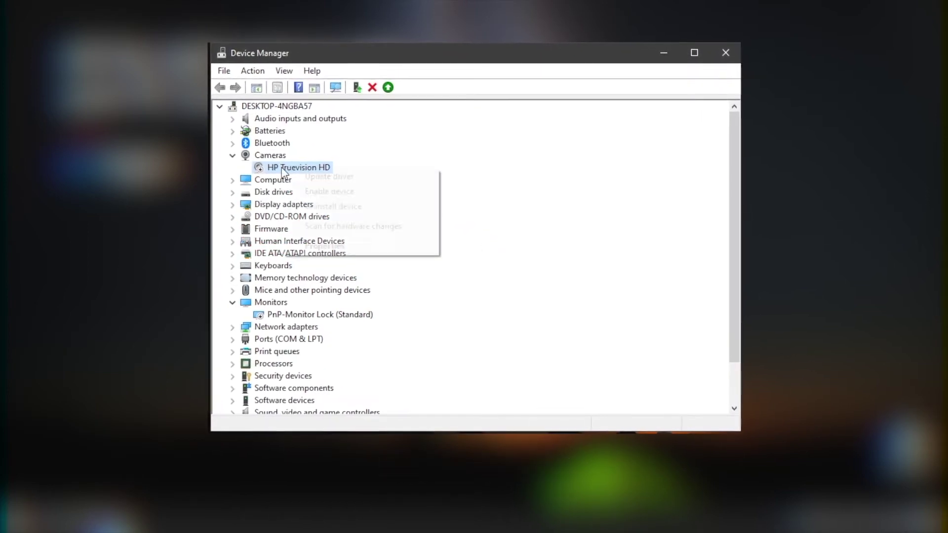
{"action": "left_click", "coordinate": [312, 190]}
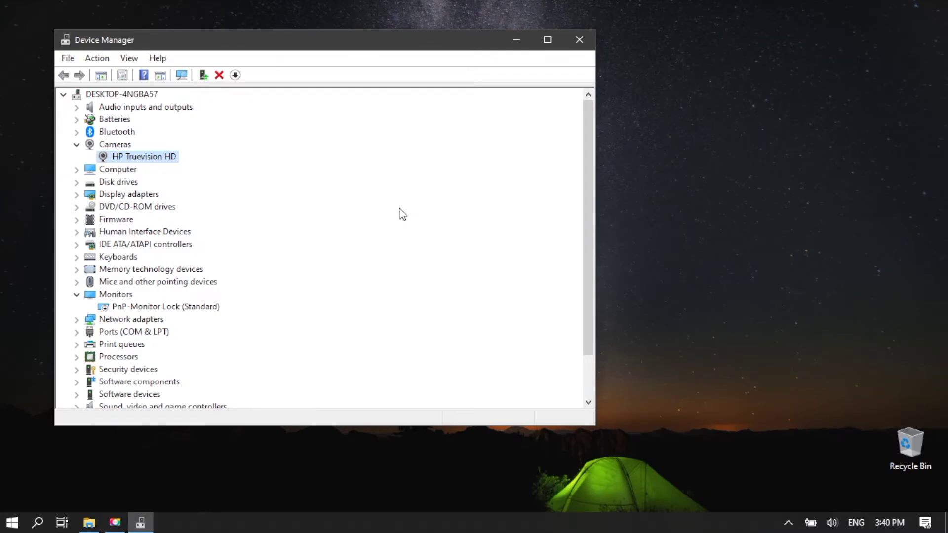
{"action": "left_click", "coordinate": [586, 41]}
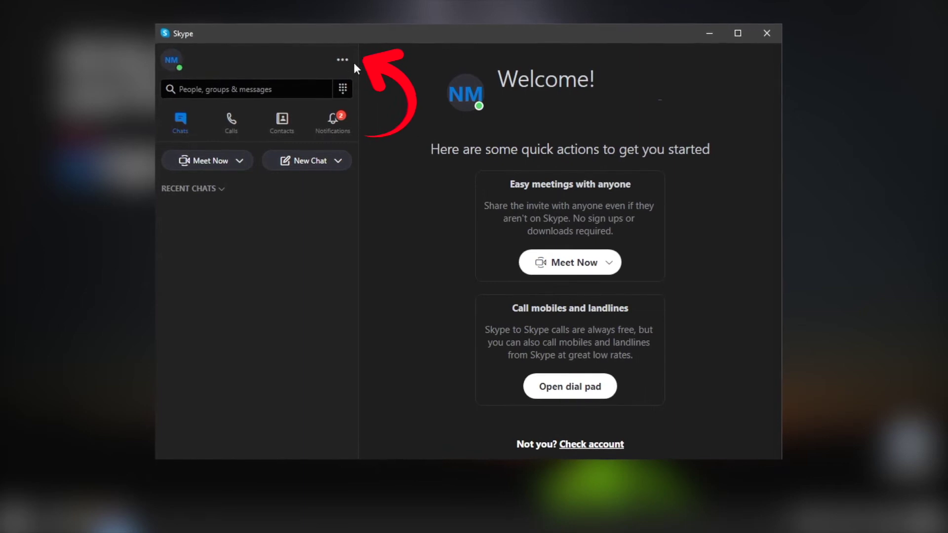
Open Skype's Audio & Video settings from the ... menu.
{"action": "left_click", "coordinate": [342, 60]}
{"action": "left_click", "coordinate": [371, 62]}
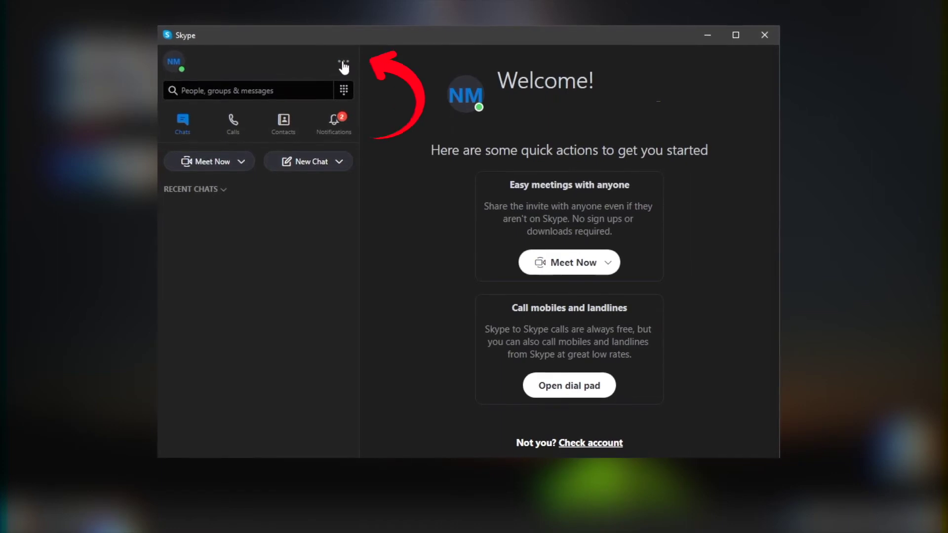
Show Skype's Help & Feedback page with version 8.73.0.92 and the update notice.
{"action": "left_click", "coordinate": [342, 62]}
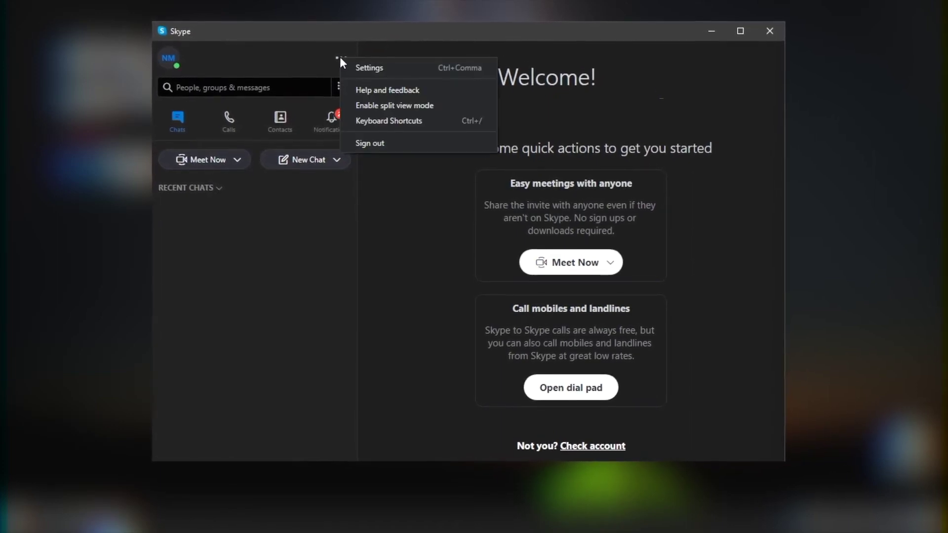
{"action": "left_click", "coordinate": [360, 63]}
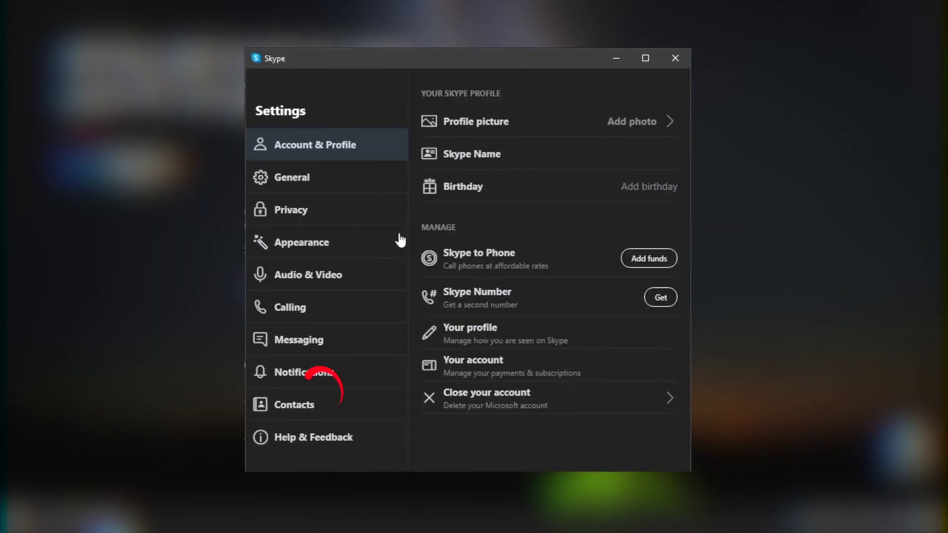
{"action": "left_click", "coordinate": [329, 446]}
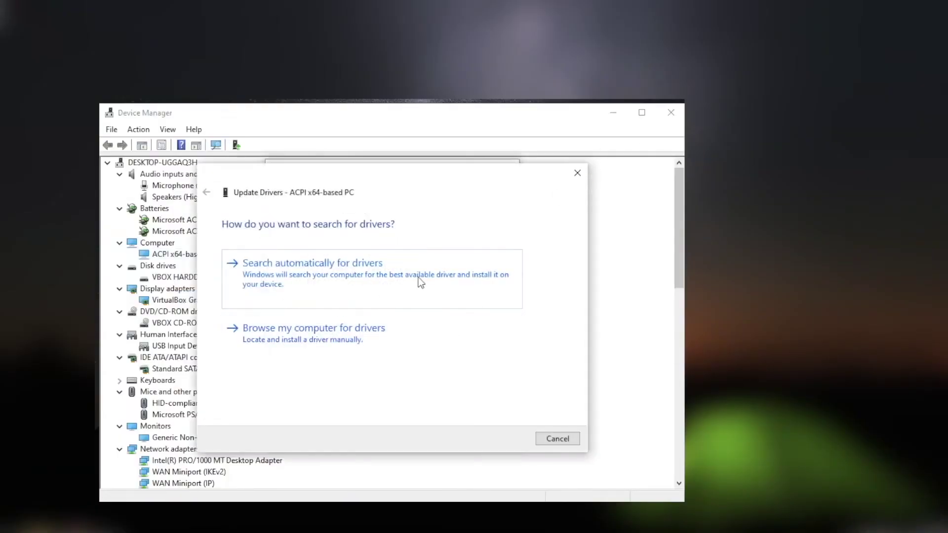
Browse the computer for ACPI x64-based PC drivers and step through the driver list.
{"action": "left_click", "coordinate": [309, 334]}
{"action": "left_click", "coordinate": [494, 438]}
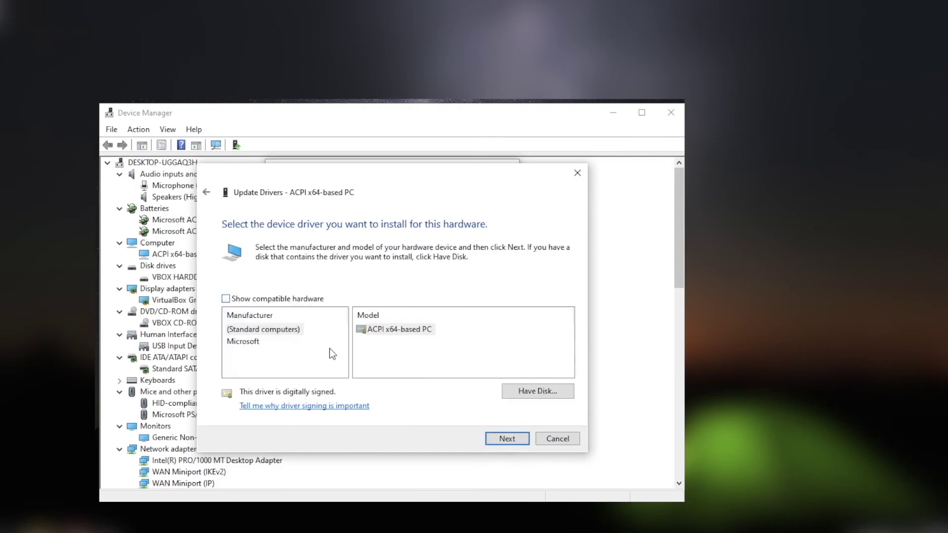
{"action": "key", "text": "Down"}
{"action": "key", "text": "Down"}
{"action": "key", "text": "Down"}
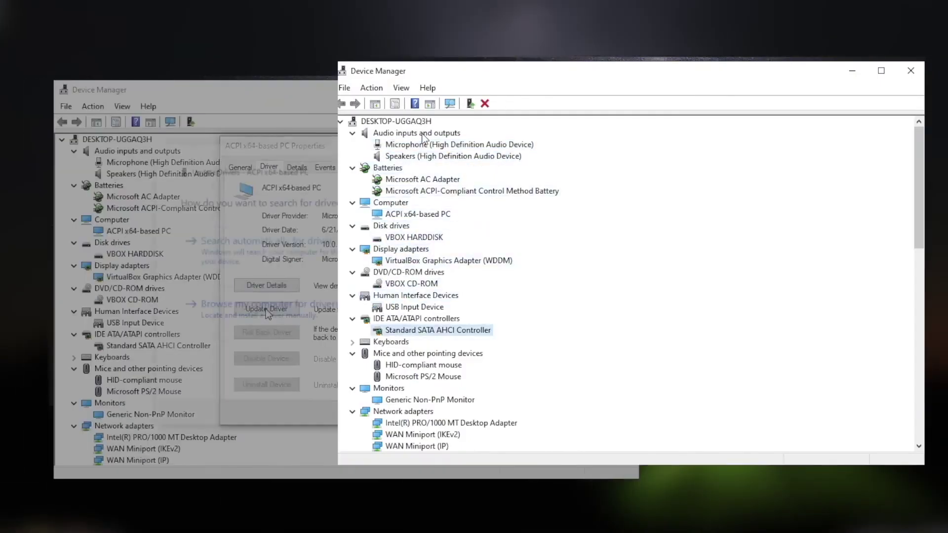
{"action": "key", "text": "Down"}
{"action": "key", "text": "Down"}
{"action": "key", "text": "Down"}
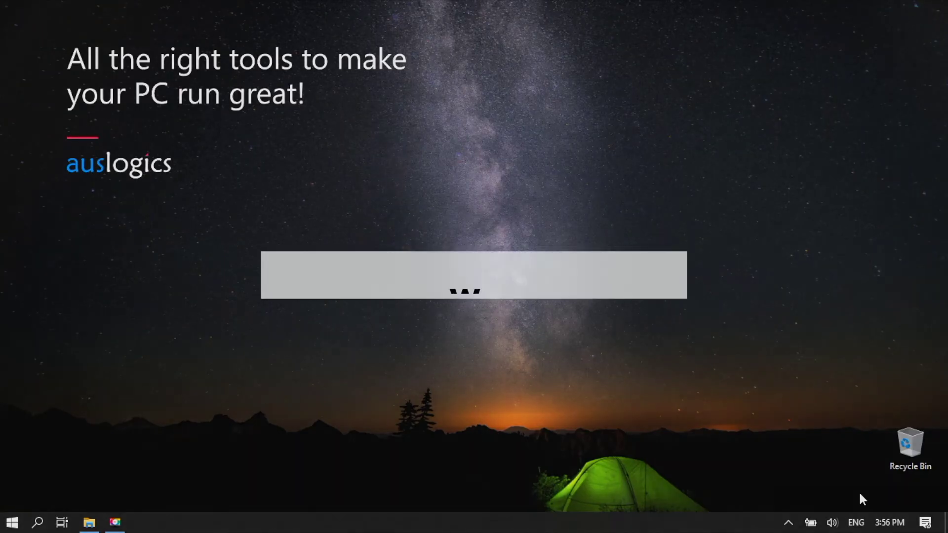
Show the Driver tab of HP Truevision HD's properties under Device Manager's Cameras.
{"action": "key", "text": "super+x"}
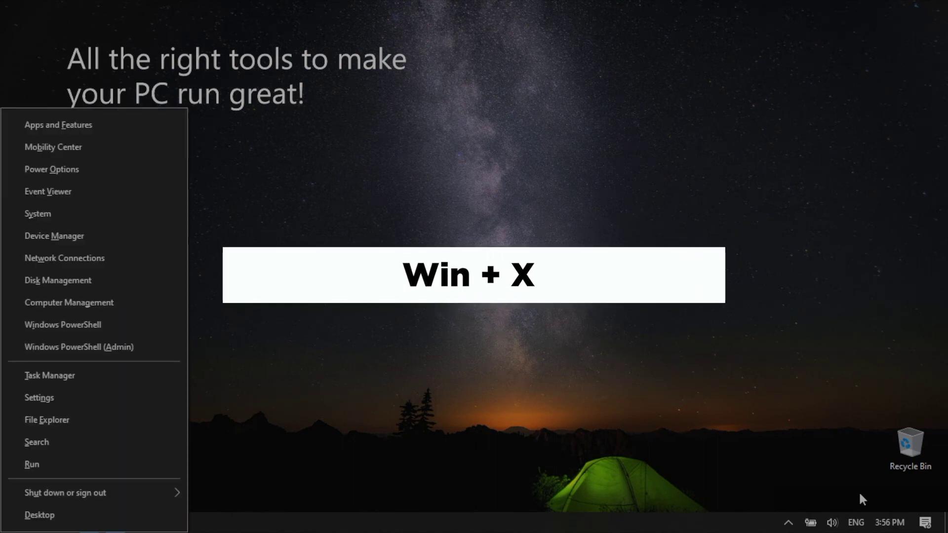
{"action": "left_click", "coordinate": [57, 236]}
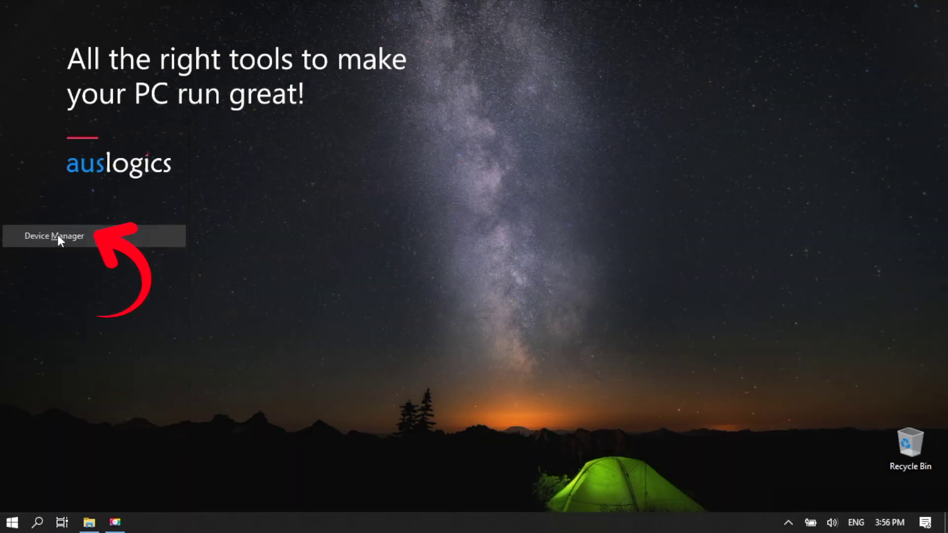
{"action": "double_click", "coordinate": [285, 186]}
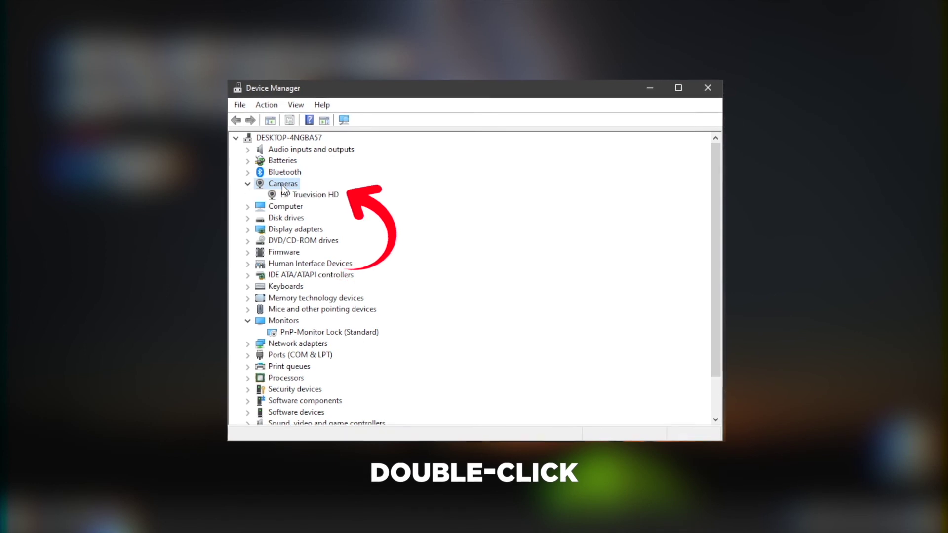
{"action": "double_click", "coordinate": [291, 194]}
{"action": "left_click", "coordinate": [404, 134]}
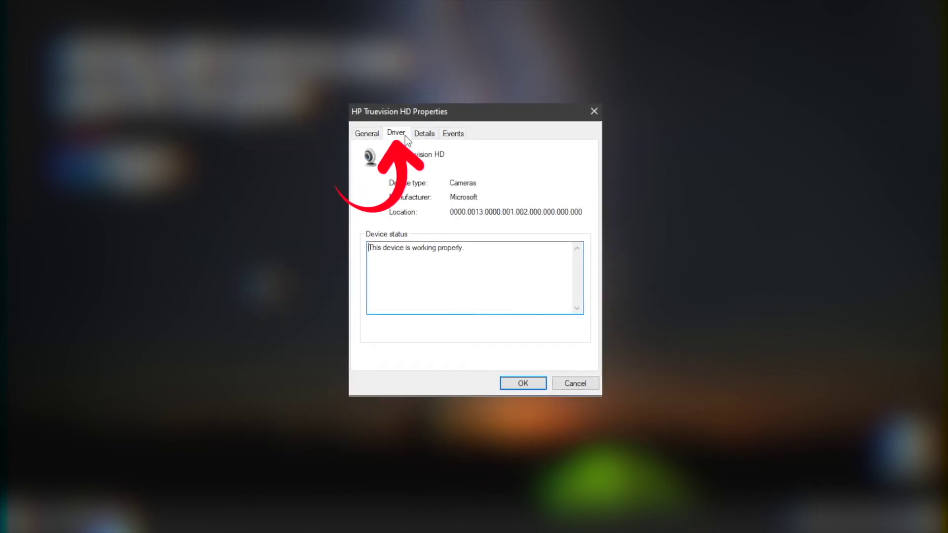